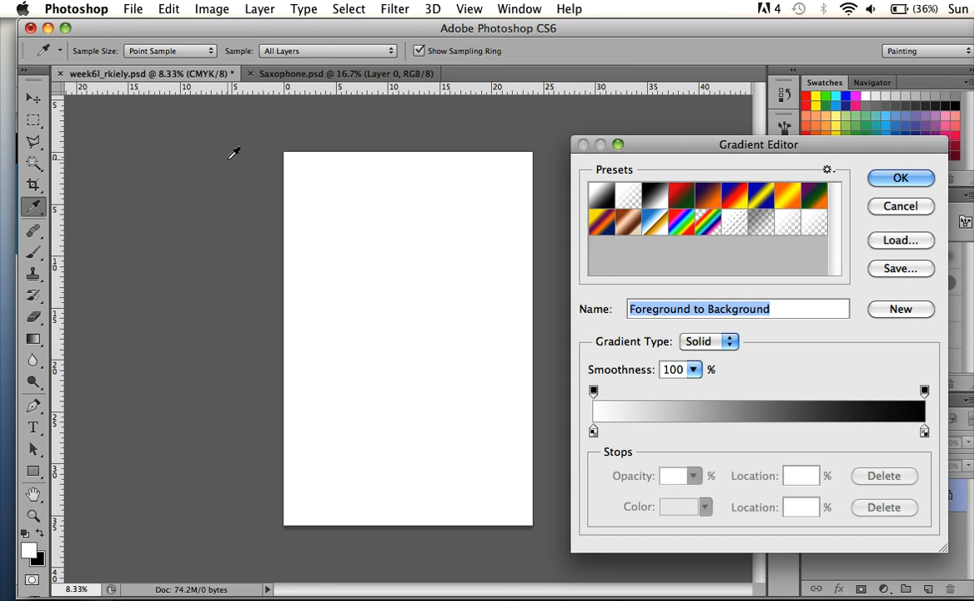
Dismiss the Gradient Editor without changes and set the foreground color to dark red #8e2323.
drag(698, 146, 327, 136)
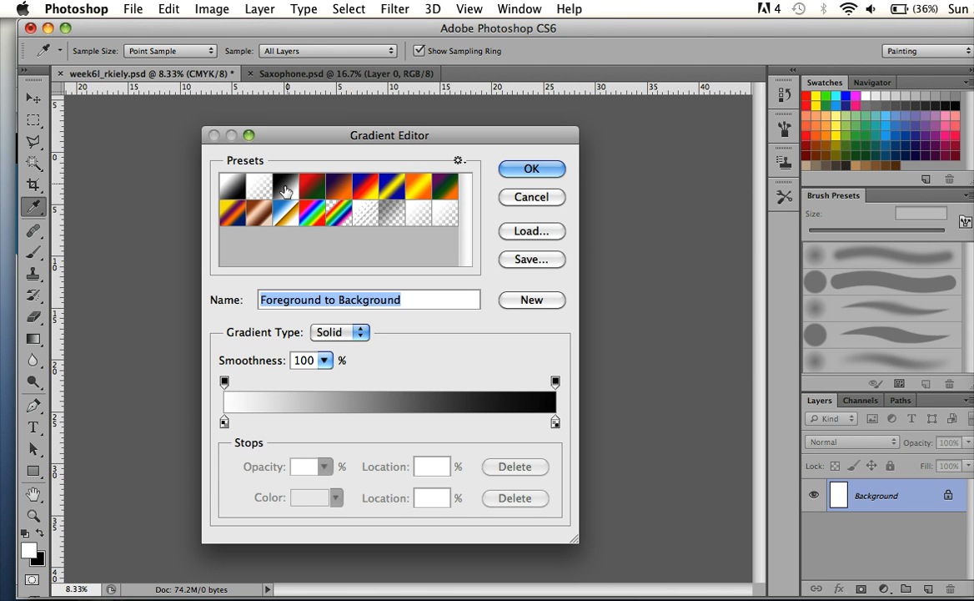
click(544, 199)
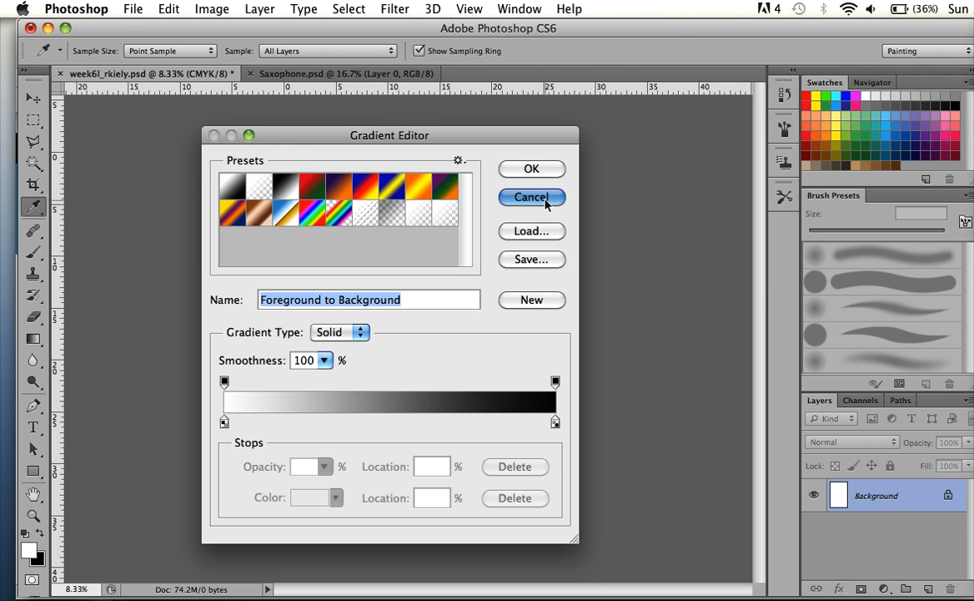
click(29, 549)
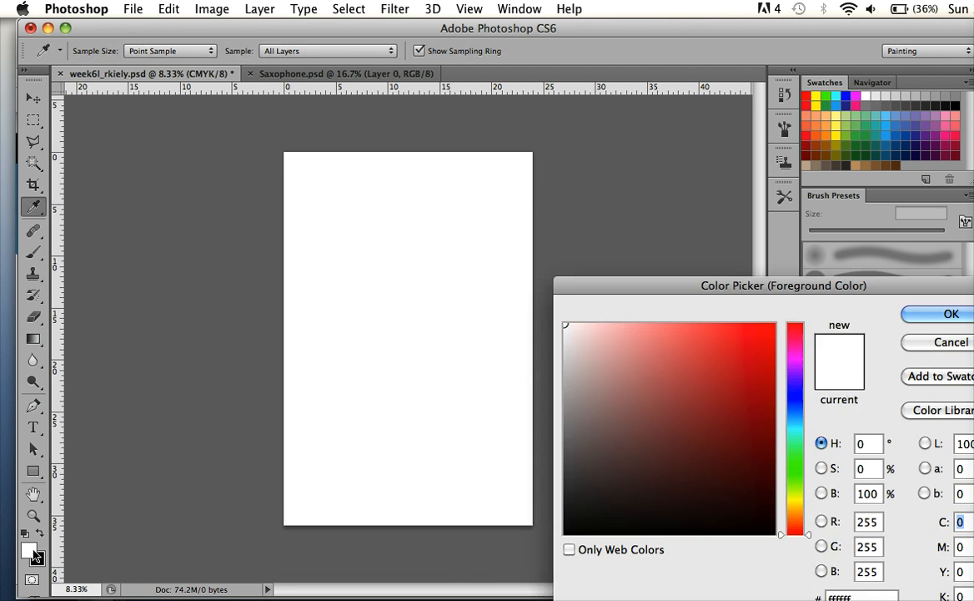
click(723, 416)
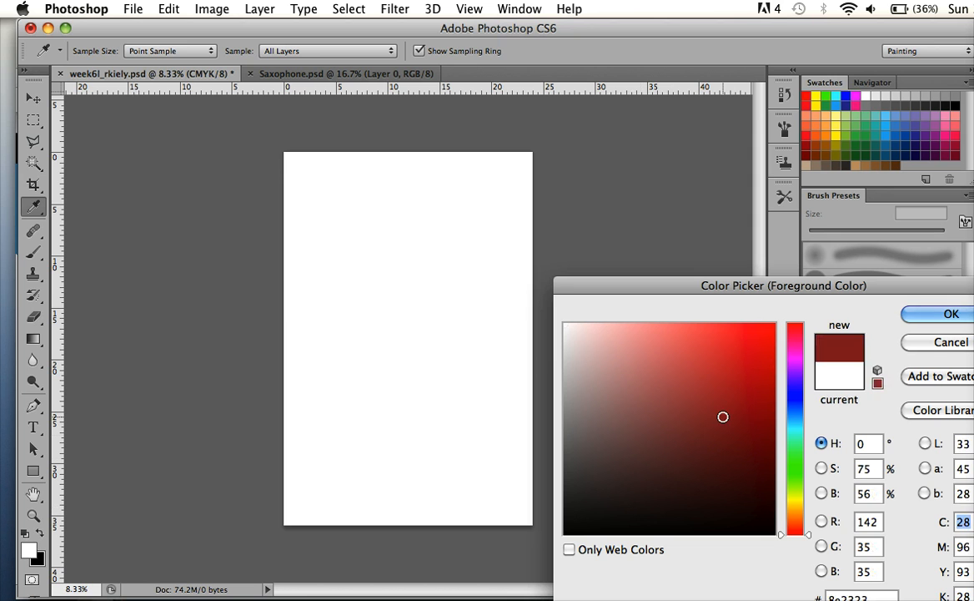
click(931, 314)
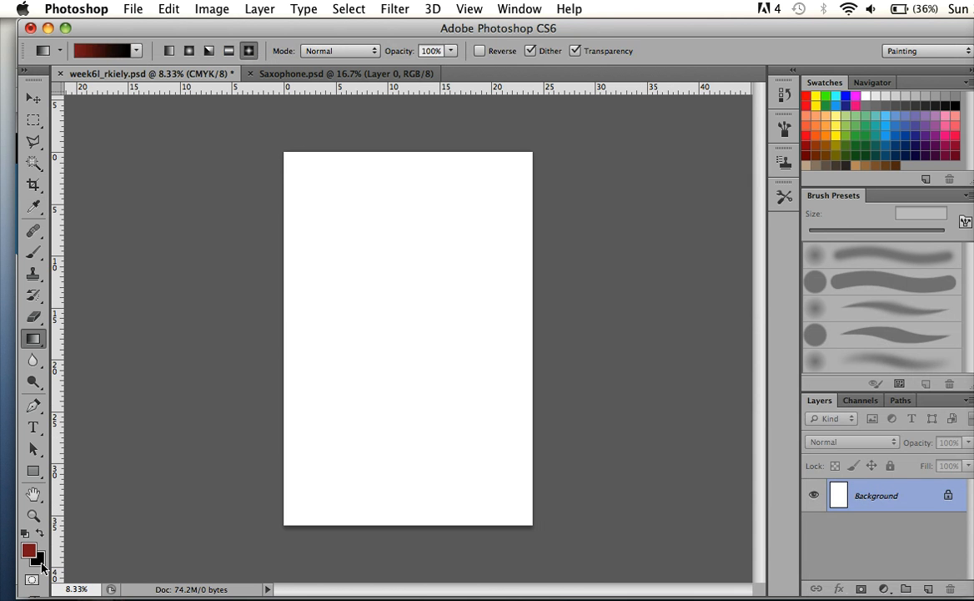
Set the background color to teal #27927d and open the Gradient tool's current gradient for editing.
click(42, 565)
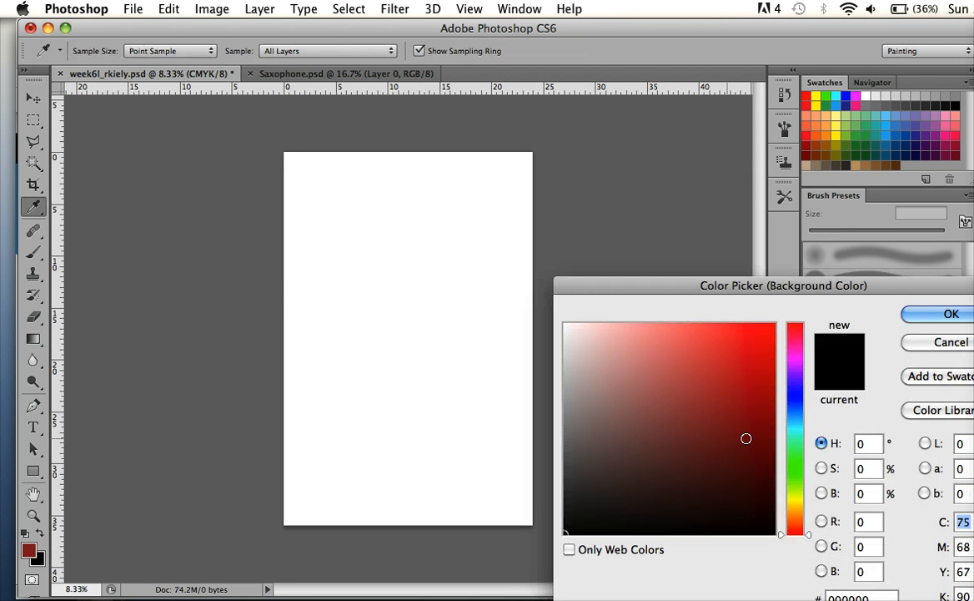
click(802, 435)
click(719, 413)
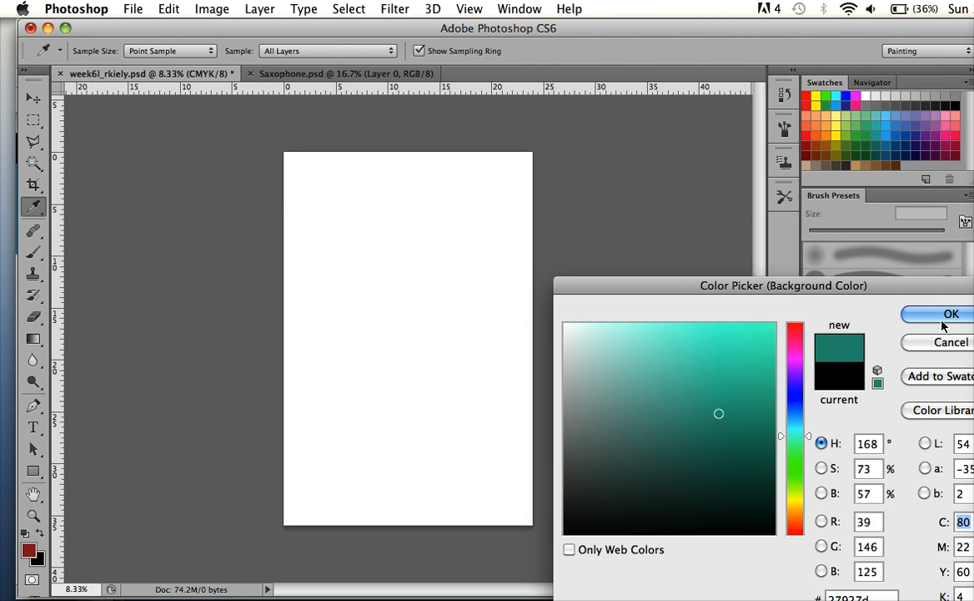
click(943, 315)
key(g)
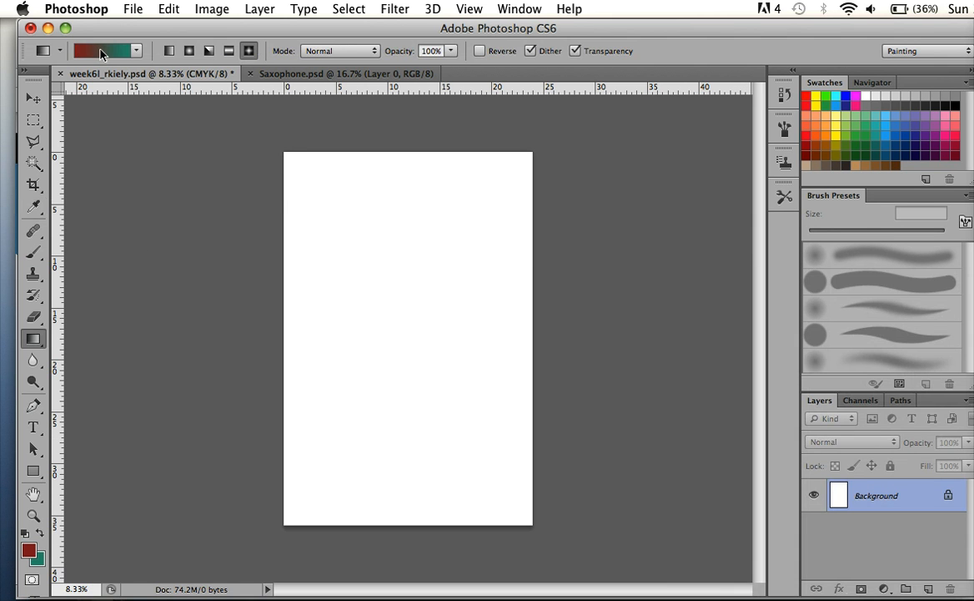
click(98, 51)
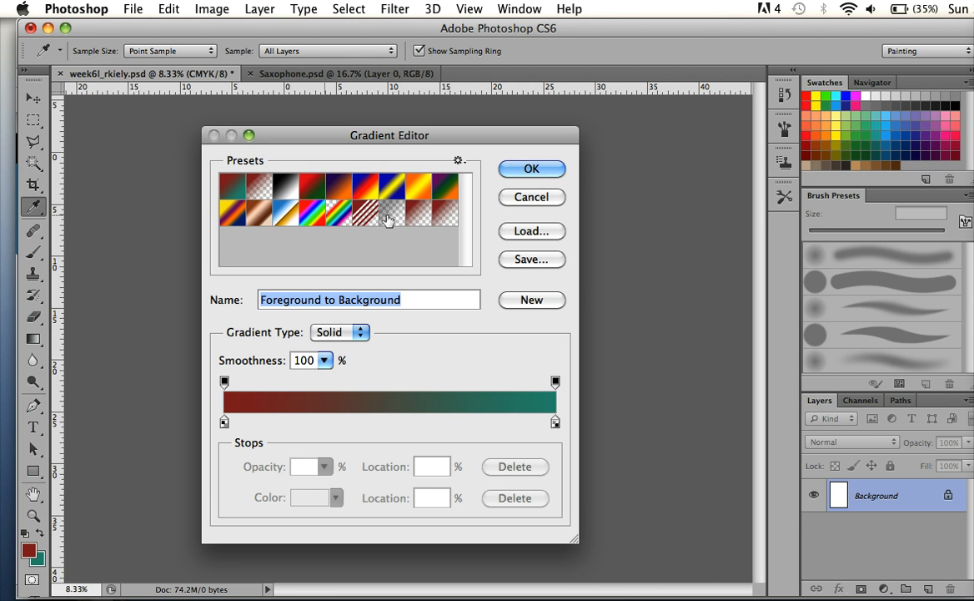
Replace the gradient presets with the Color Harmonies 1 set, without saving the current gradients.
click(458, 161)
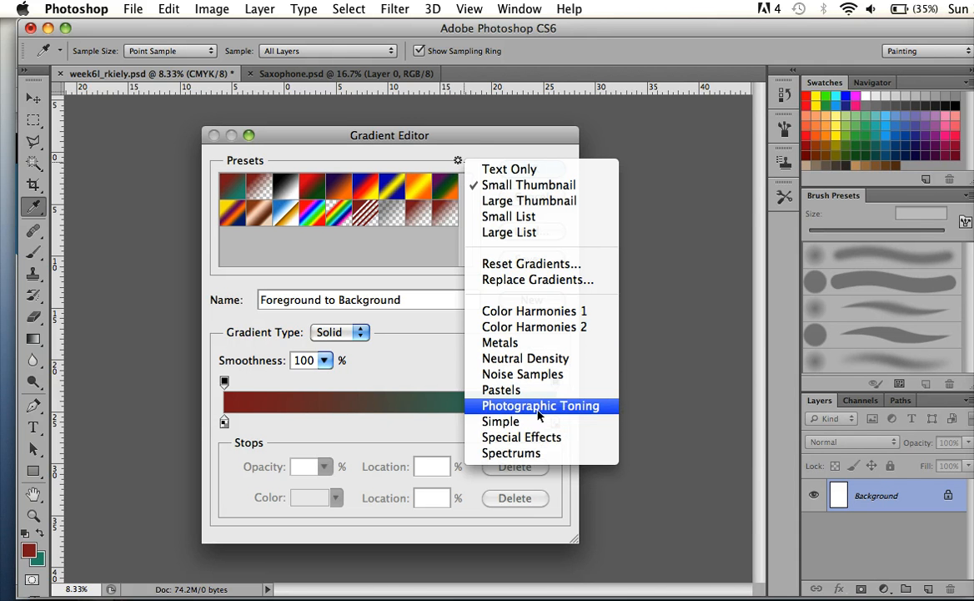
click(517, 312)
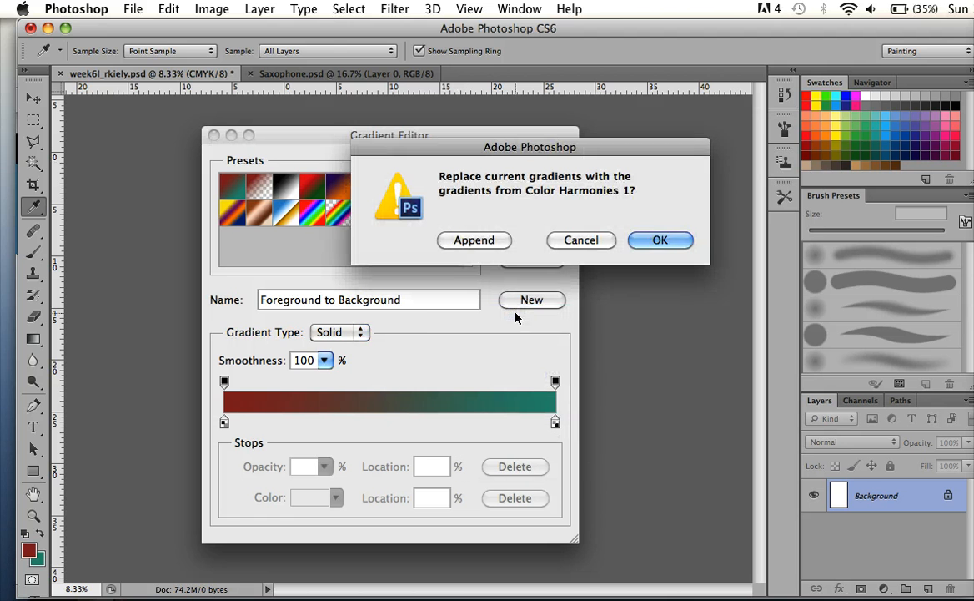
click(660, 241)
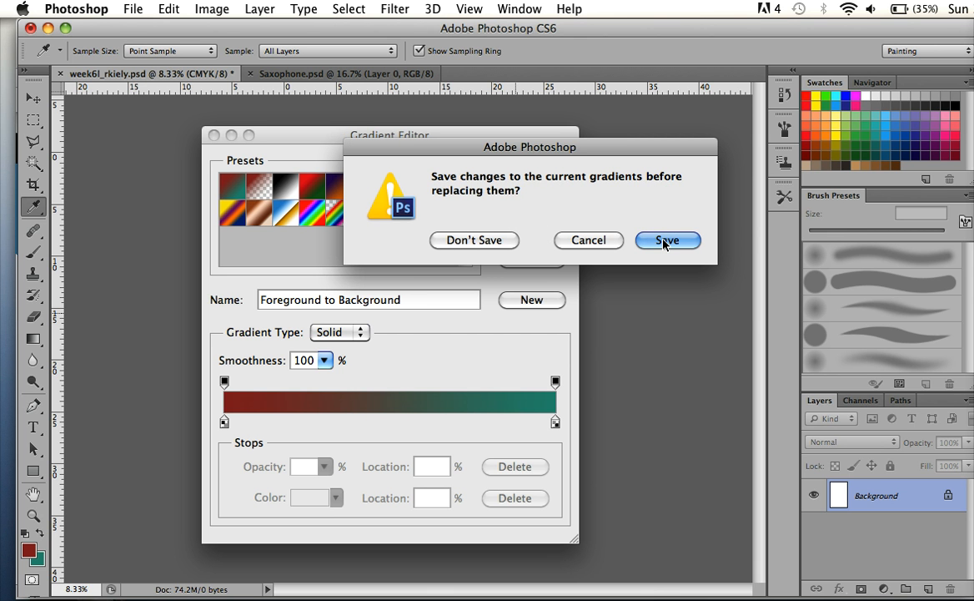
click(470, 239)
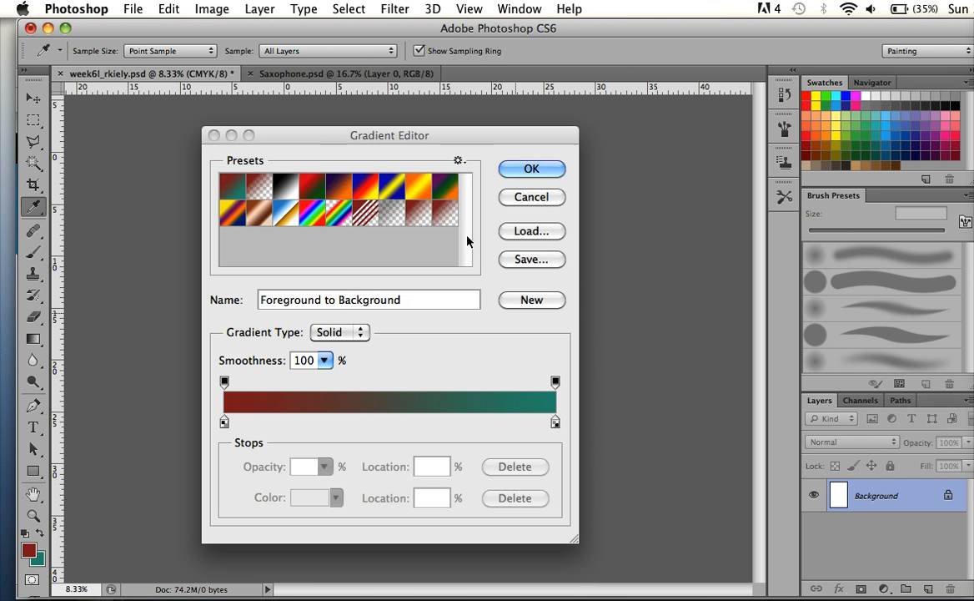
Append the Photographic Toning gradients to the presets and look through the extended list.
click(458, 160)
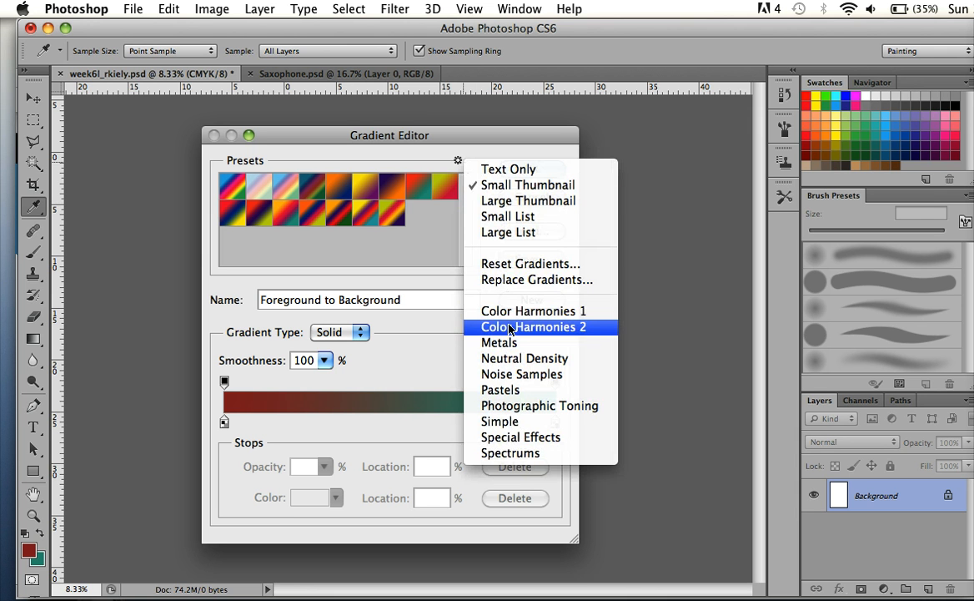
click(513, 407)
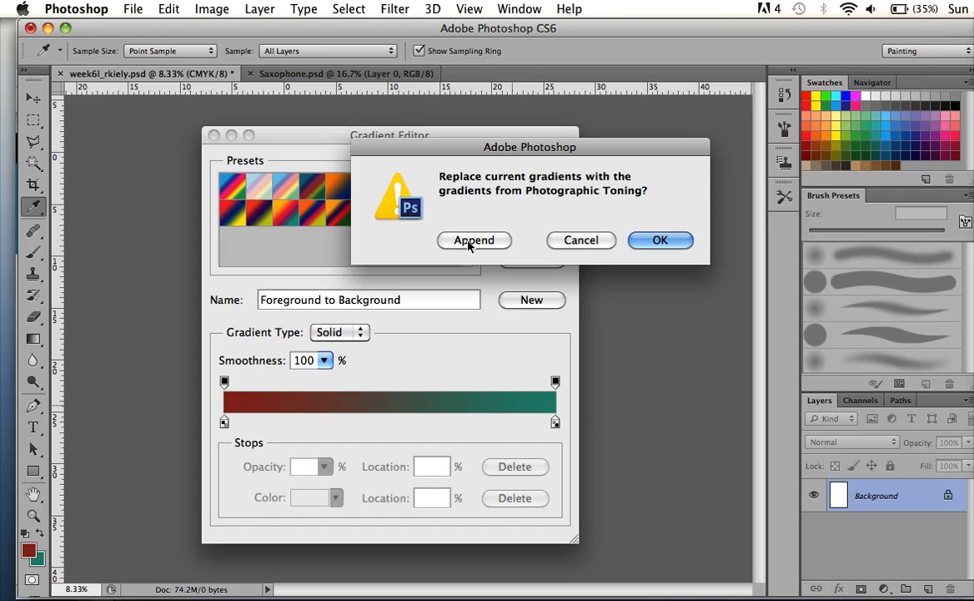
click(469, 242)
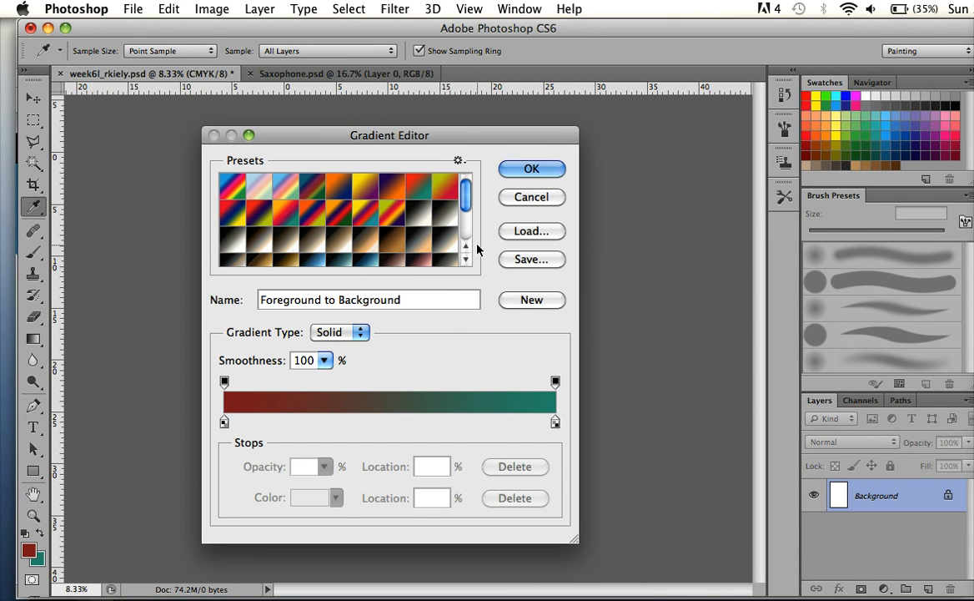
click(465, 229)
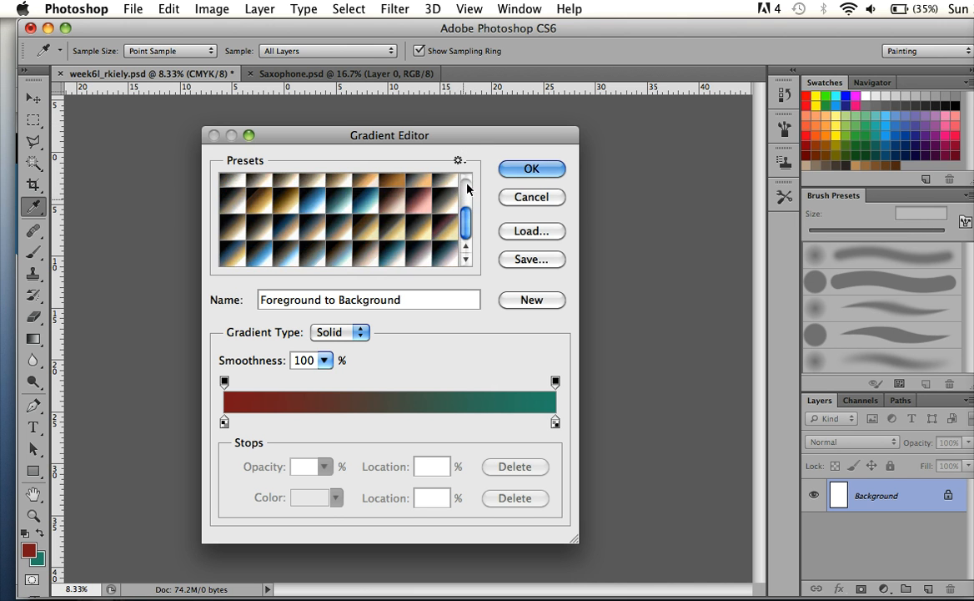
click(467, 188)
click(465, 235)
click(466, 180)
Reset the gradient presets to the default set, replacing the current ones.
click(459, 161)
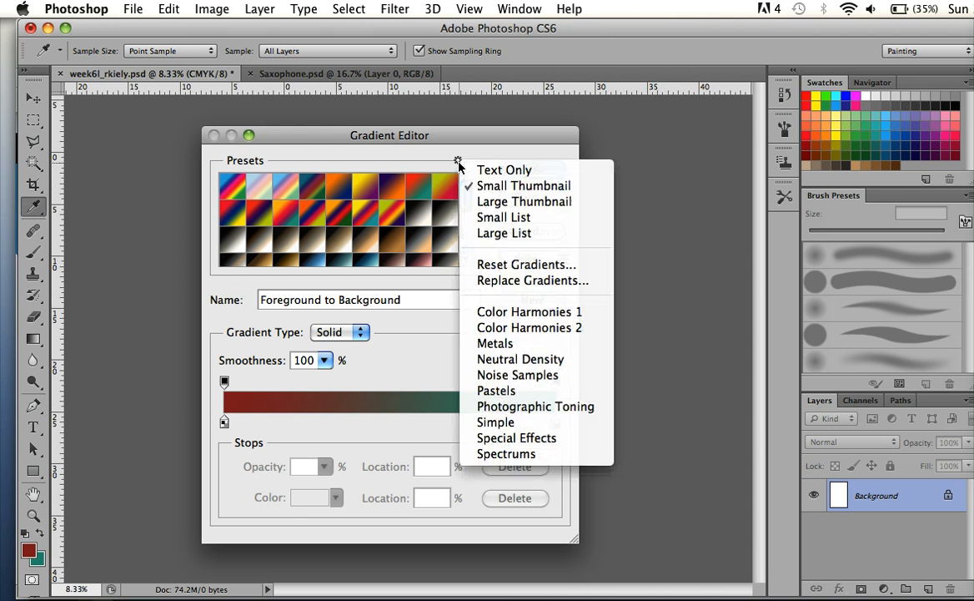
click(534, 265)
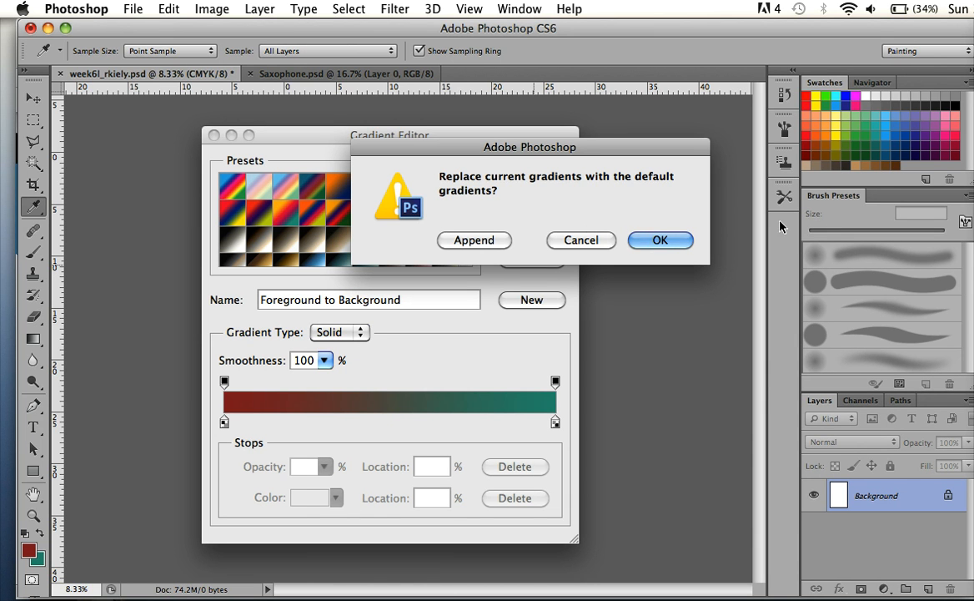
click(677, 240)
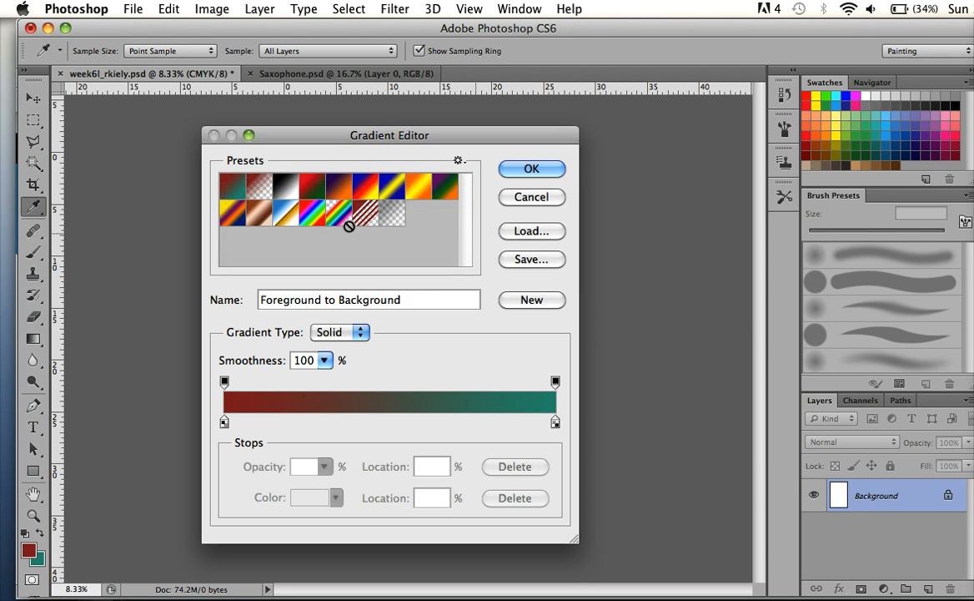
click(457, 159)
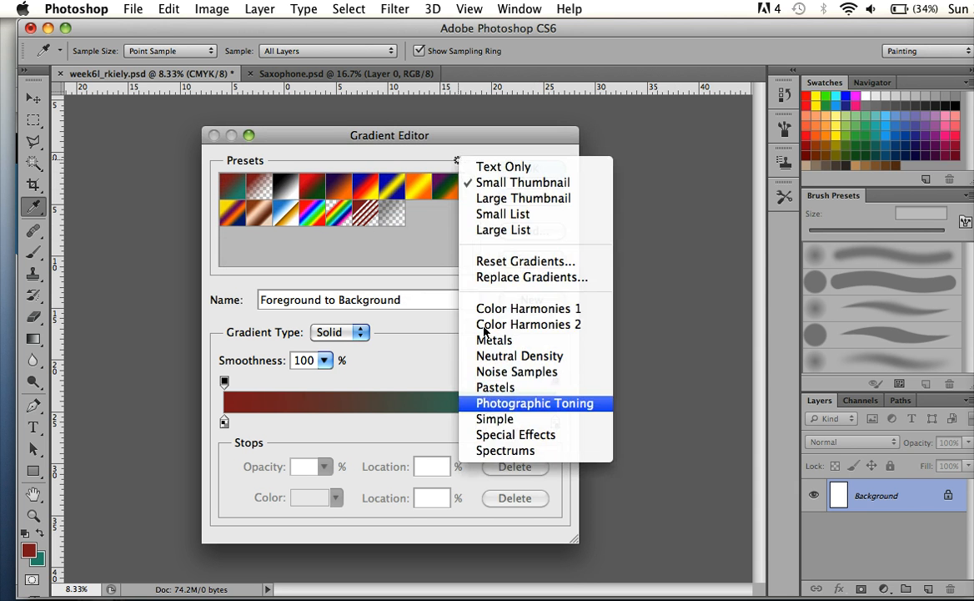
click(443, 252)
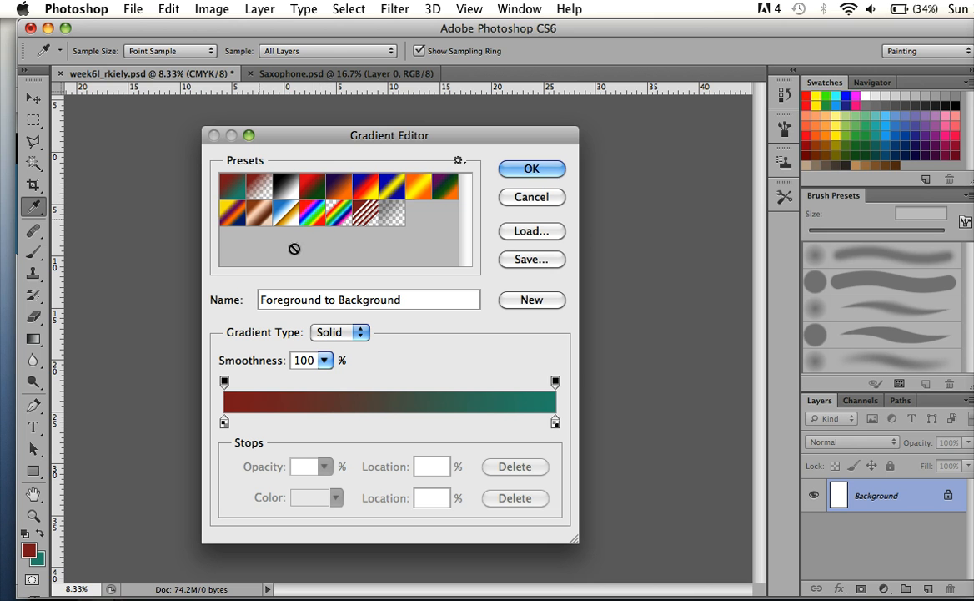
Choose the Blue, Yellow, Blue preset, move its first blue stop to 27%, the yellow stop slightly toward the end, and the last blue stop to 86%.
click(395, 187)
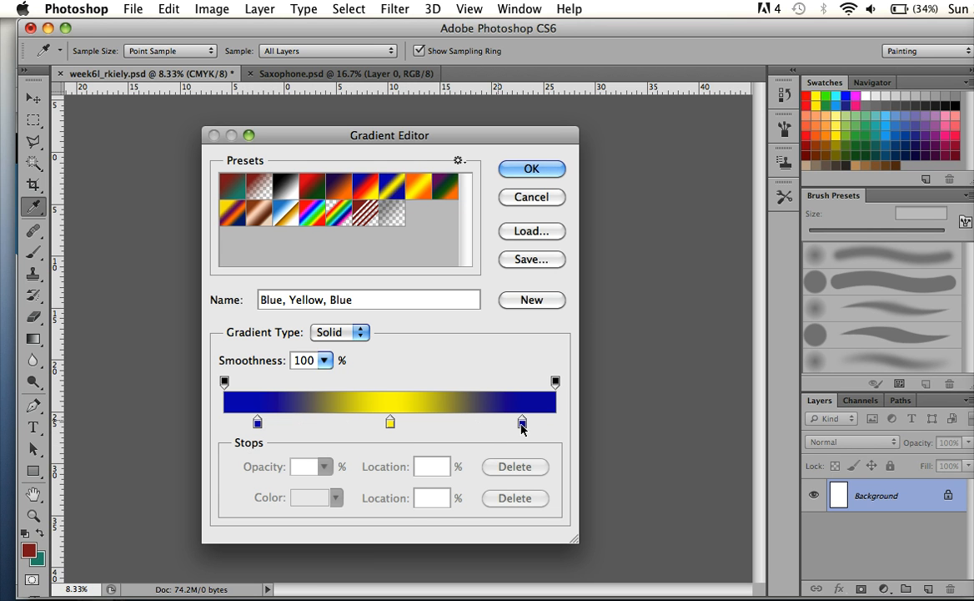
drag(258, 422, 315, 420)
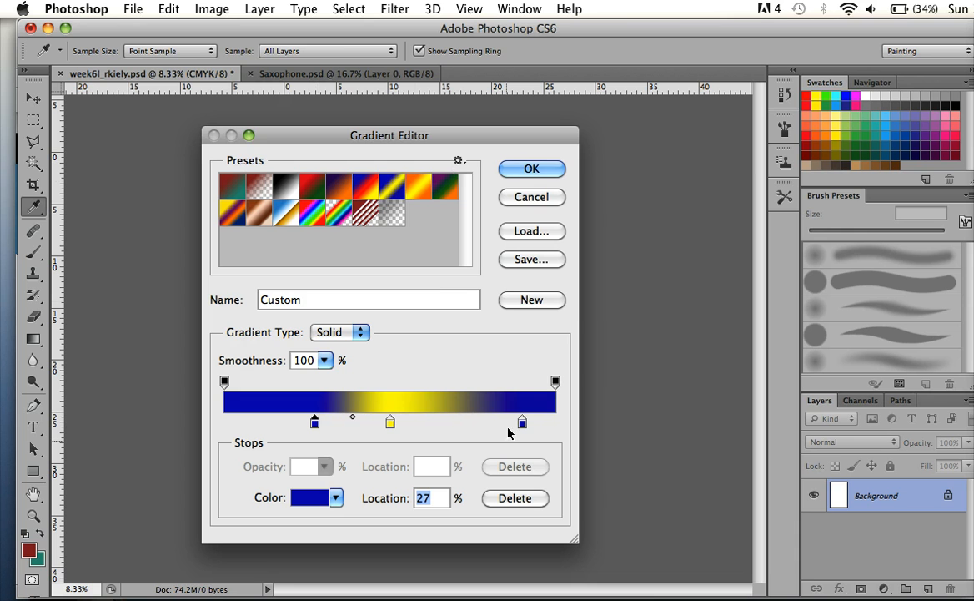
drag(388, 424, 413, 421)
drag(523, 423, 510, 423)
click(325, 498)
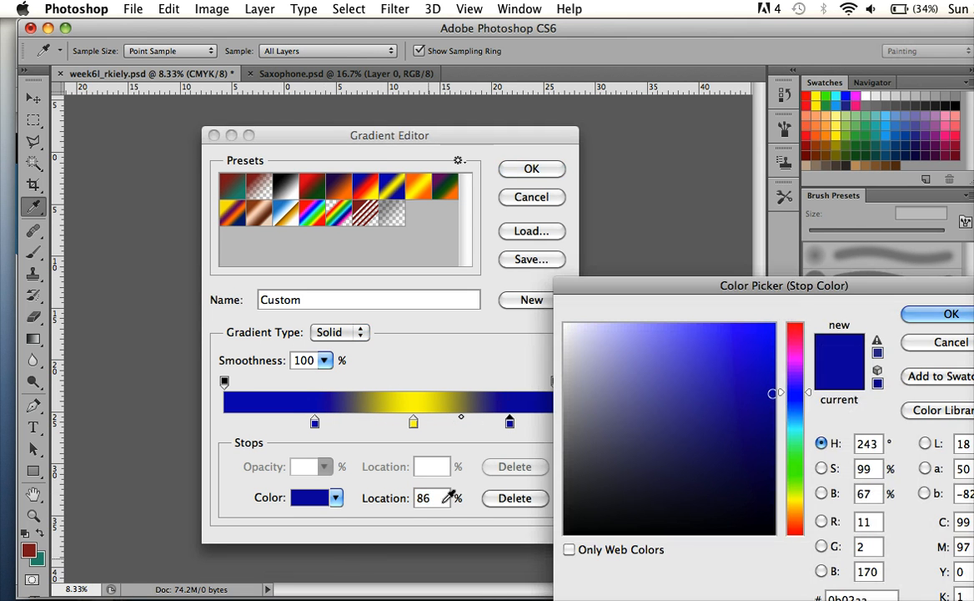
drag(759, 288, 778, 200)
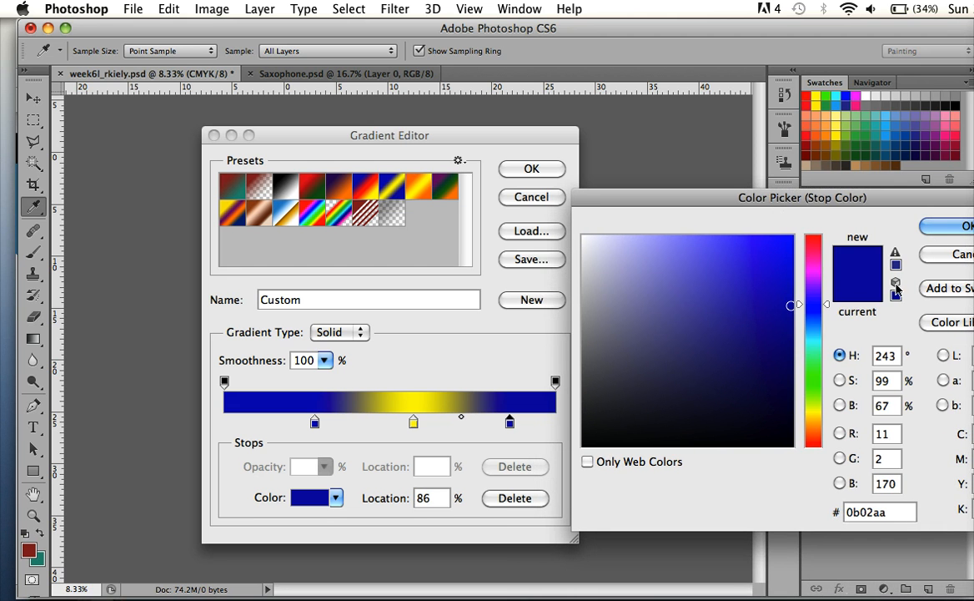
click(960, 235)
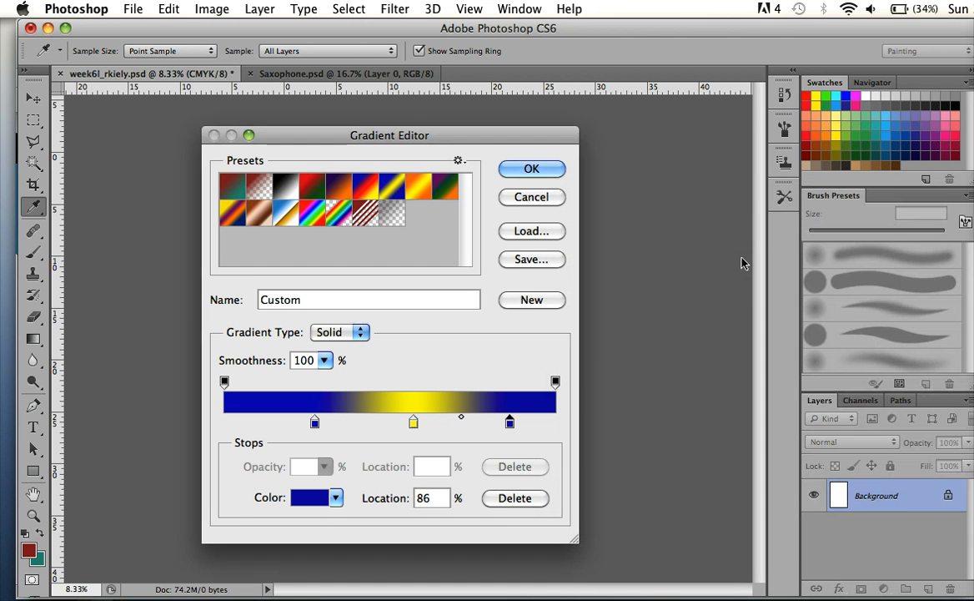
Change the color of the gradient stop at 86% to green #41aa02.
double_click(510, 423)
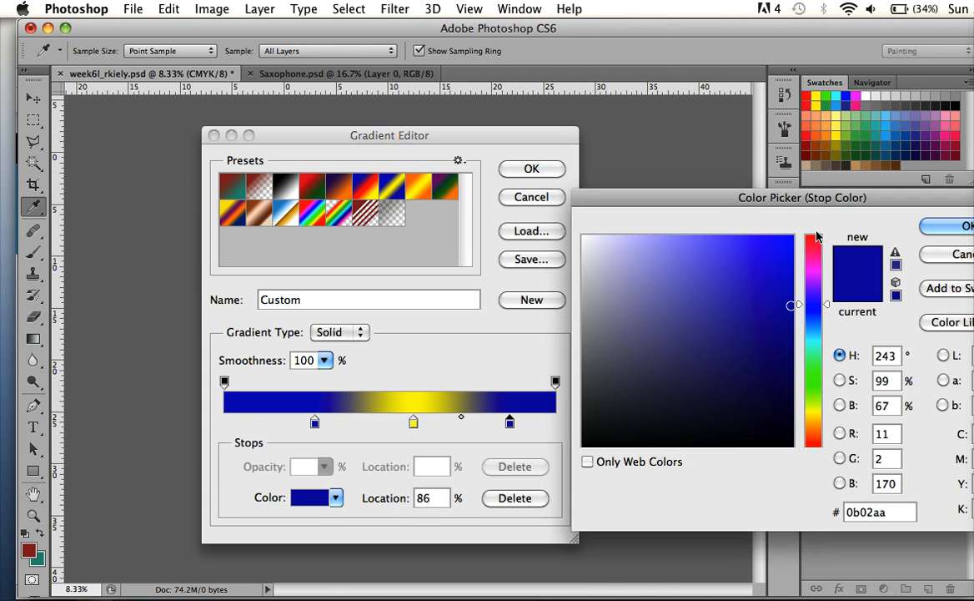
drag(827, 202, 815, 150)
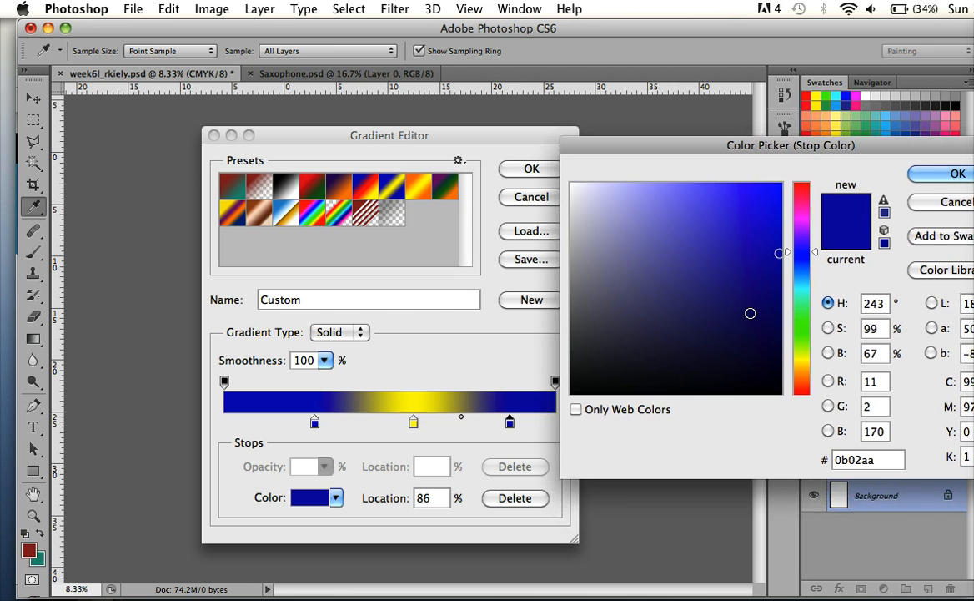
click(801, 299)
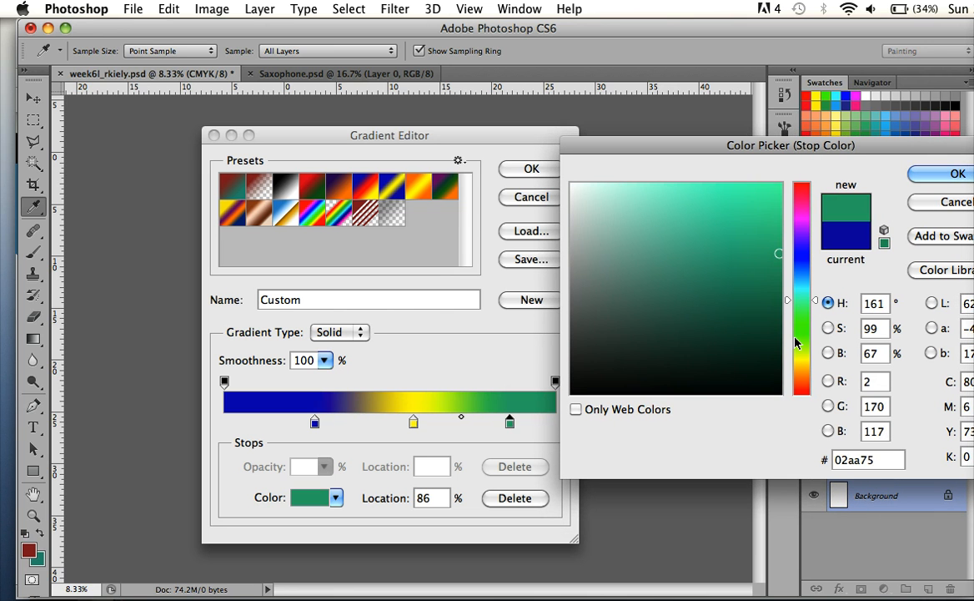
click(797, 337)
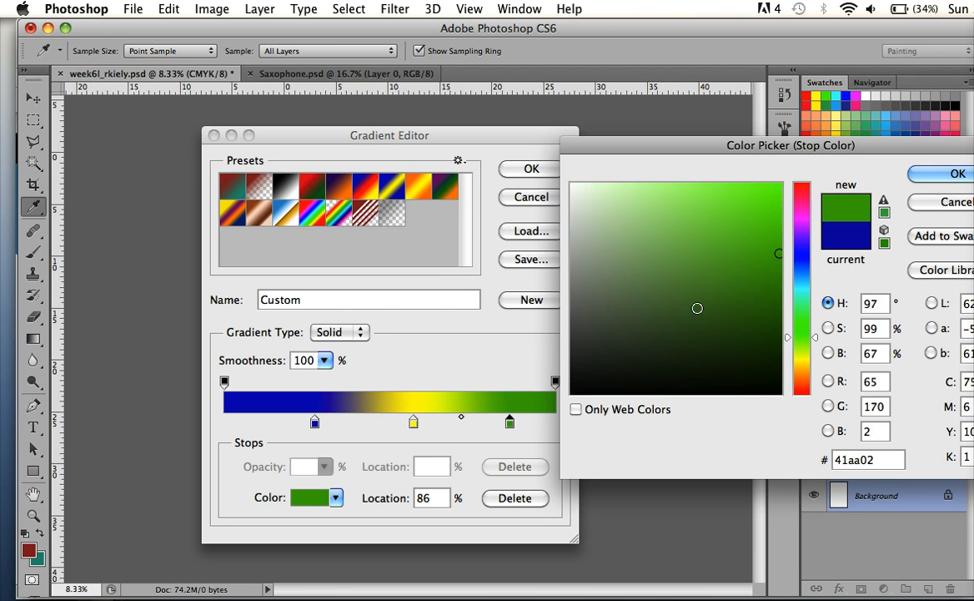
click(949, 173)
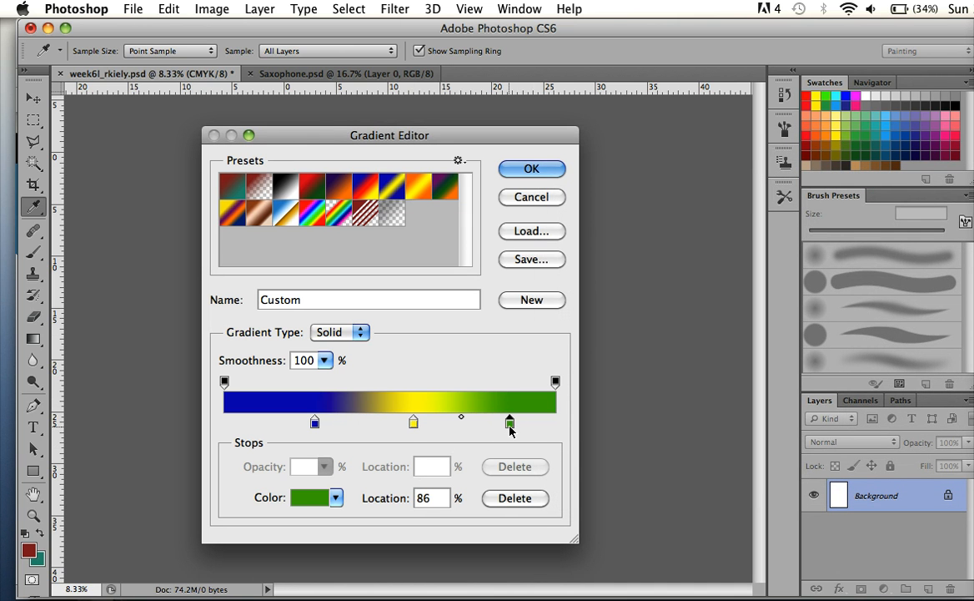
Remove the green color stop from the gradient and add a new green stop at 76%.
drag(510, 424, 540, 439)
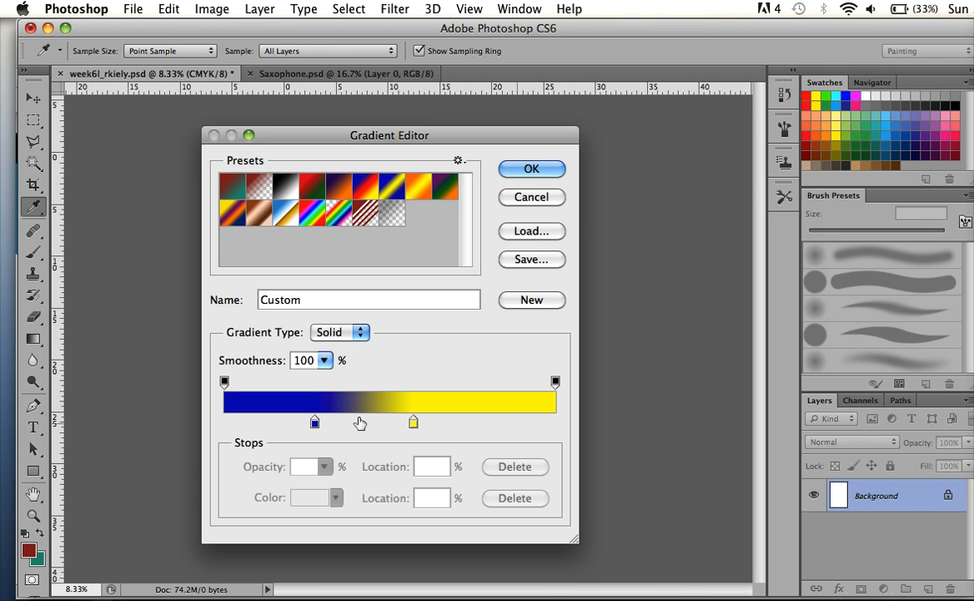
click(477, 422)
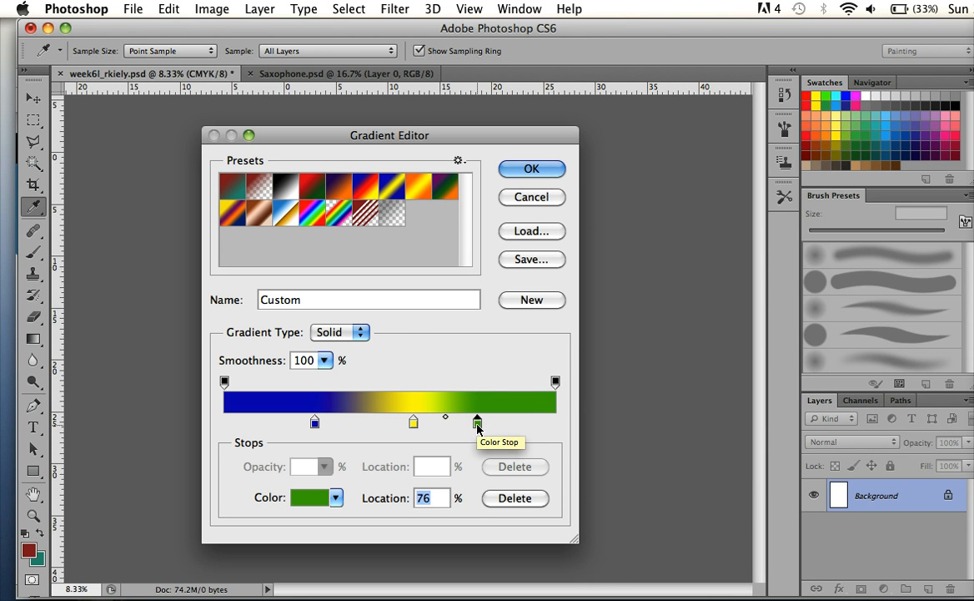
Change the gradient stop at 76% to blue #0290aa and add the customized gradient to the presets.
double_click(478, 422)
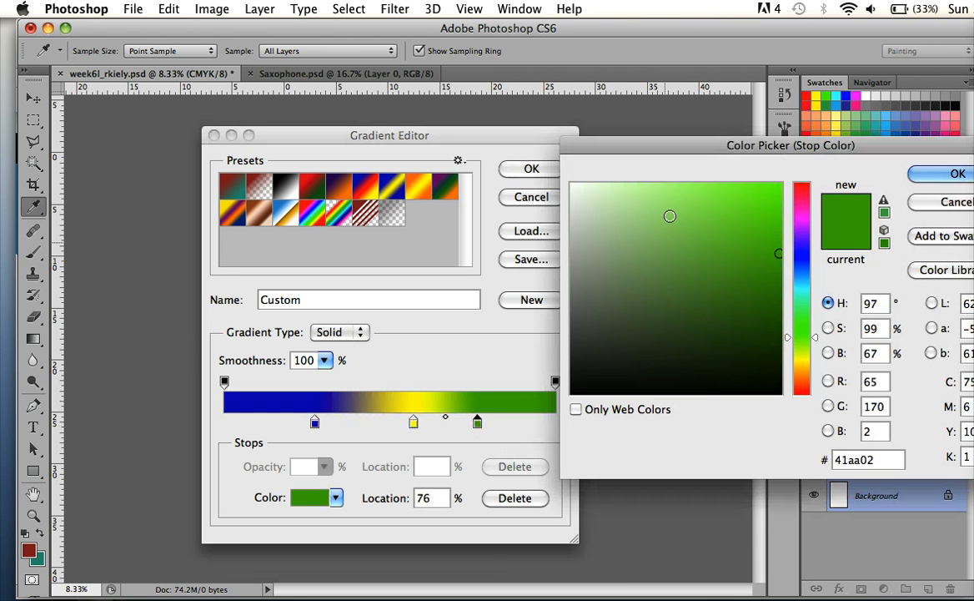
click(803, 283)
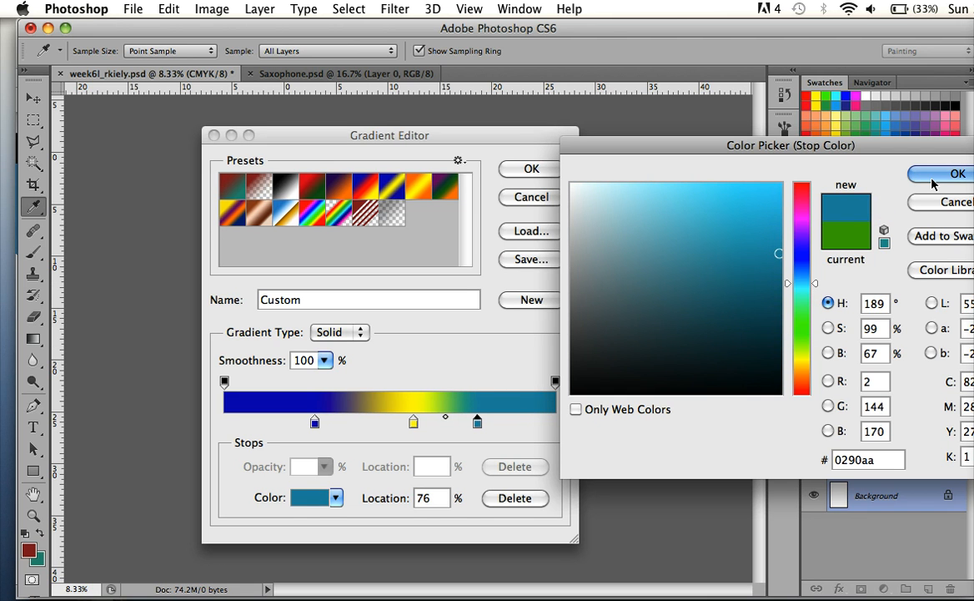
click(958, 174)
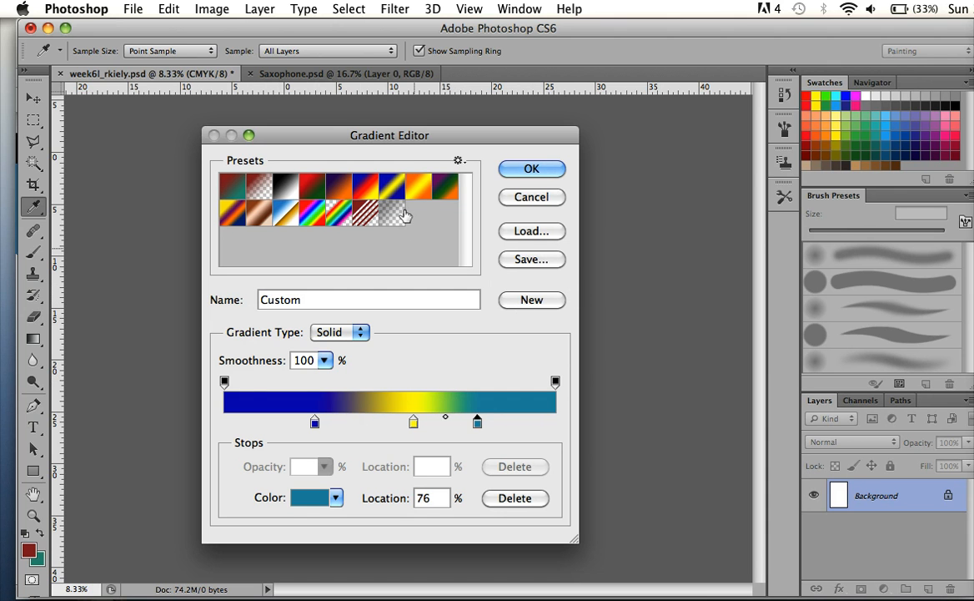
click(530, 306)
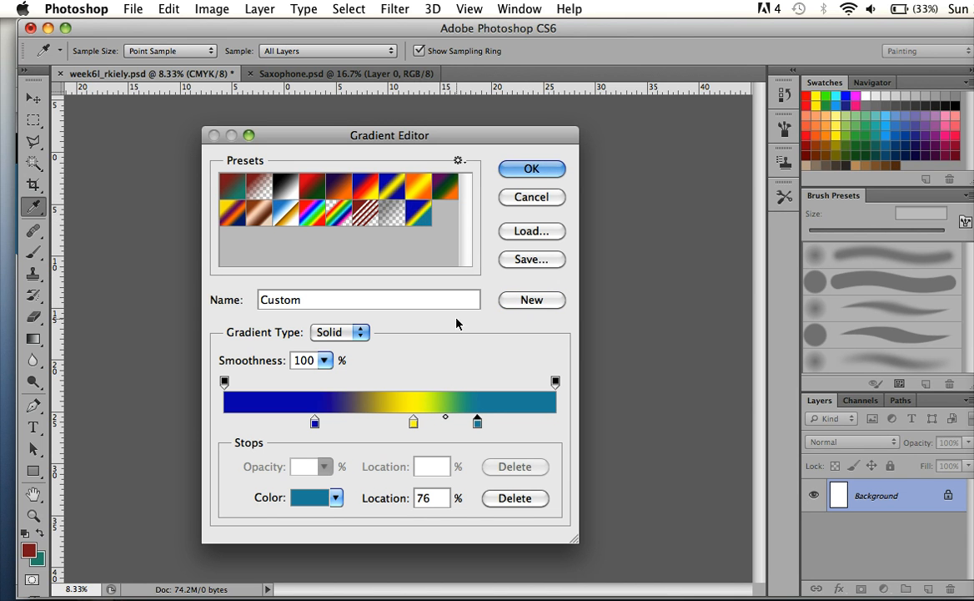
Choose the Blue, Yellow, Blue preset, move its first blue stop to 28% and its last to 71%, and accept the gradient.
click(391, 187)
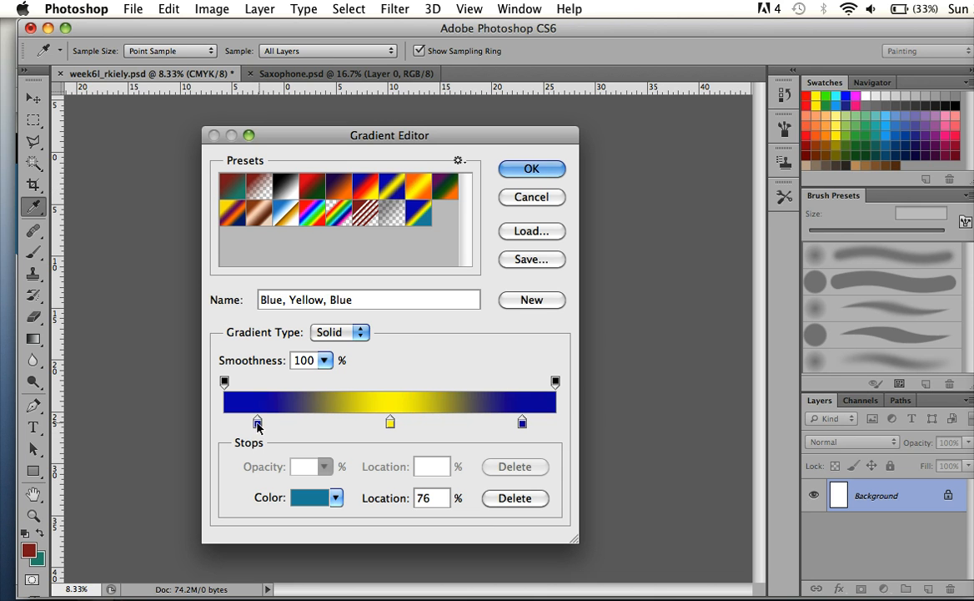
drag(257, 421, 317, 421)
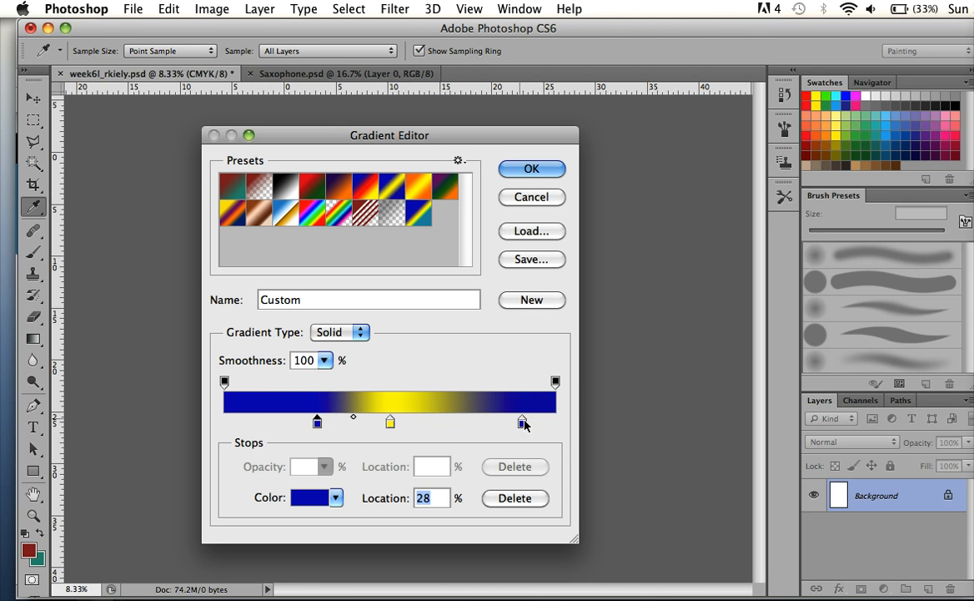
drag(523, 421, 460, 421)
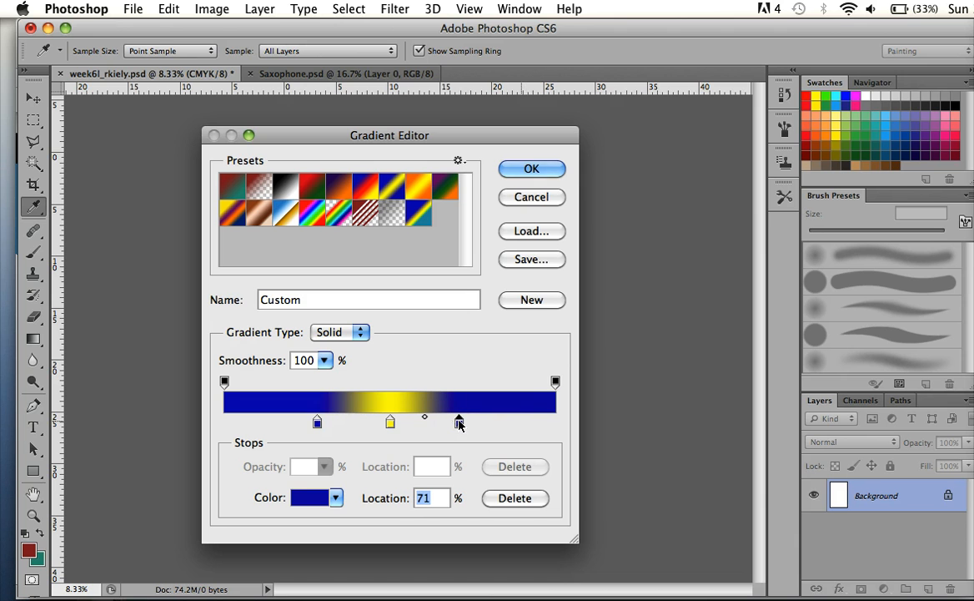
click(531, 169)
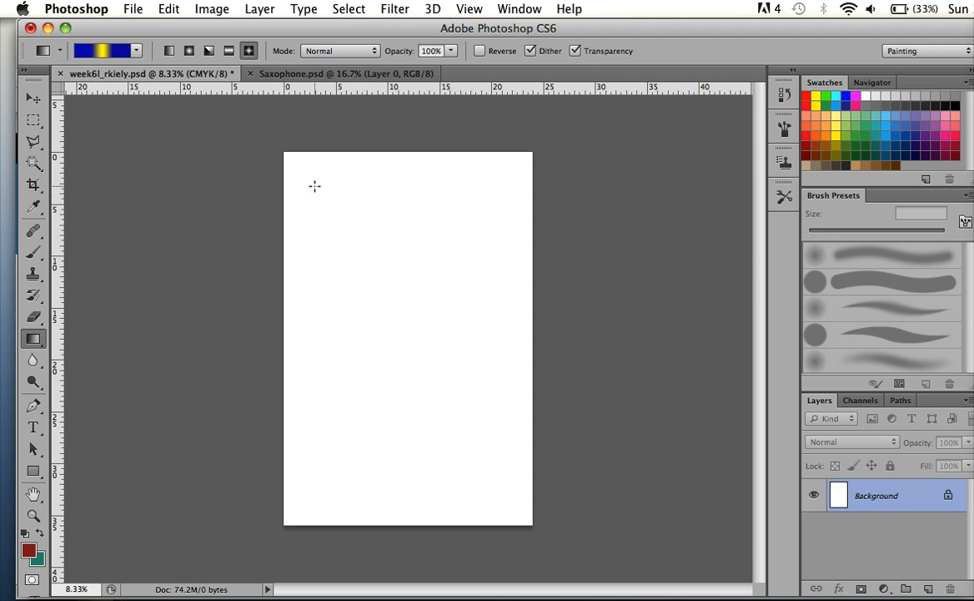
Try a diamond gradient diagonally from the page's upper-left area to its lower-right area, and undo it.
drag(315, 186, 487, 494)
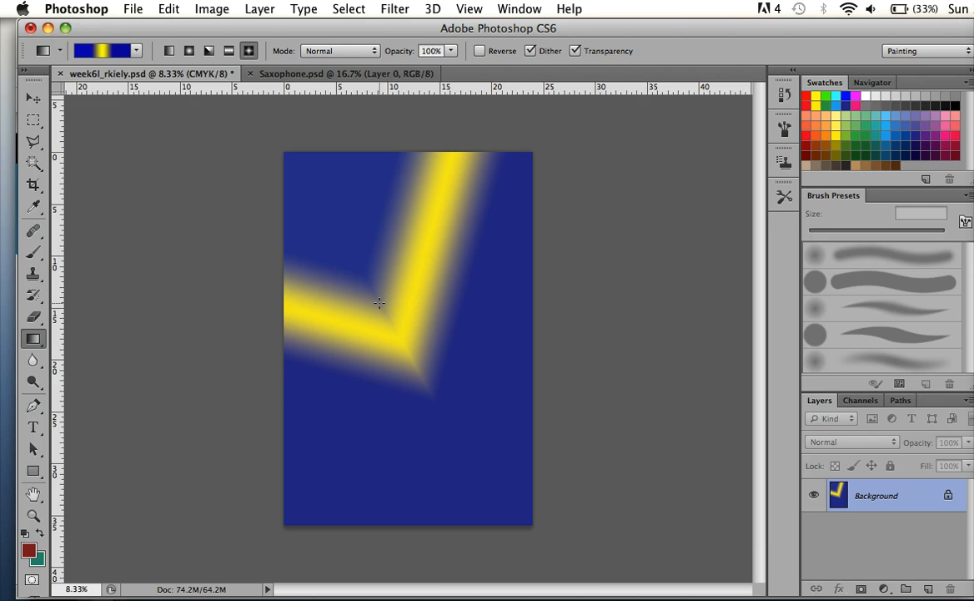
key(super+z)
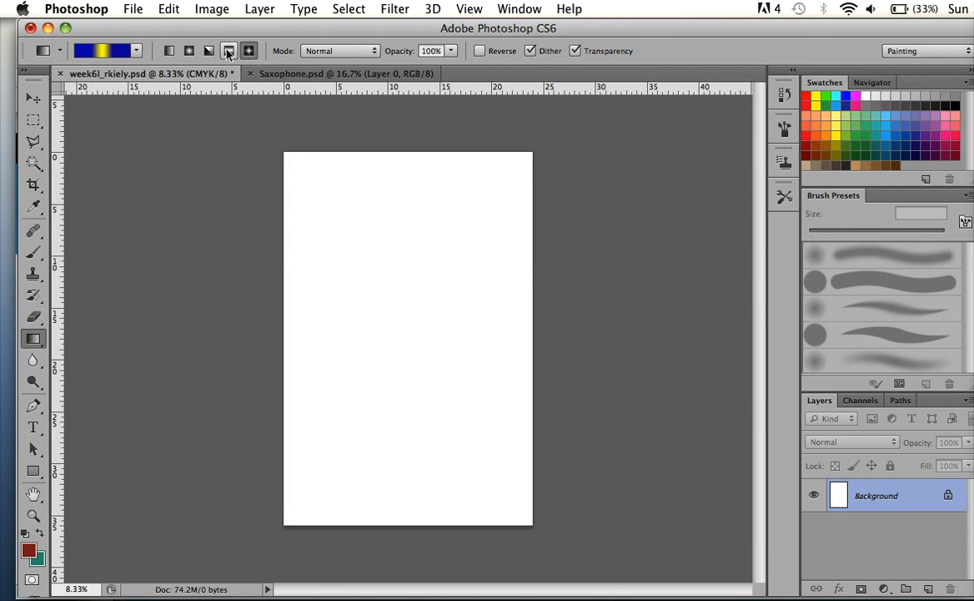
Fill the page with a reflected gradient running diagonally from near its upper-left corner to near its lower-right corner.
click(228, 51)
drag(318, 175, 491, 498)
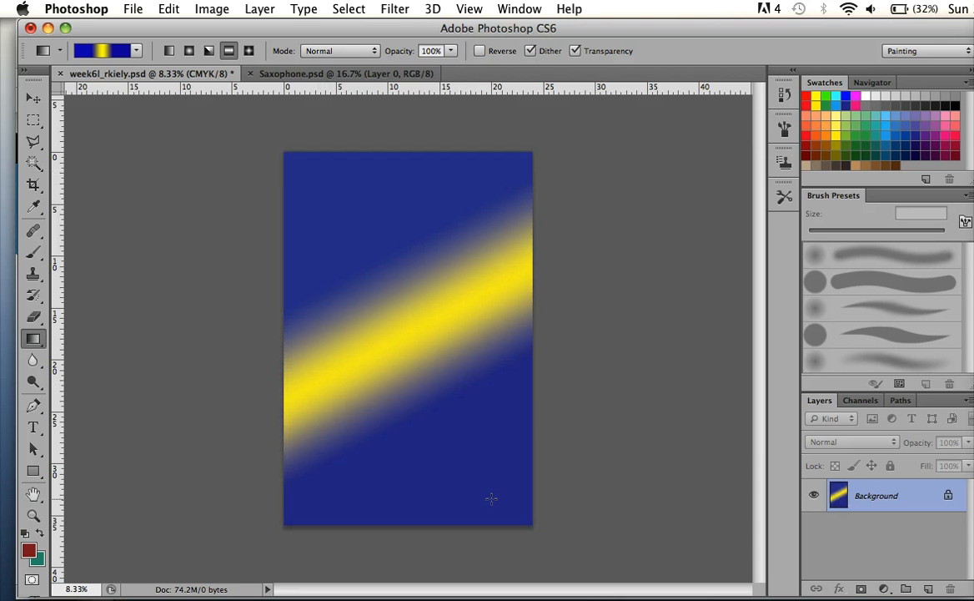